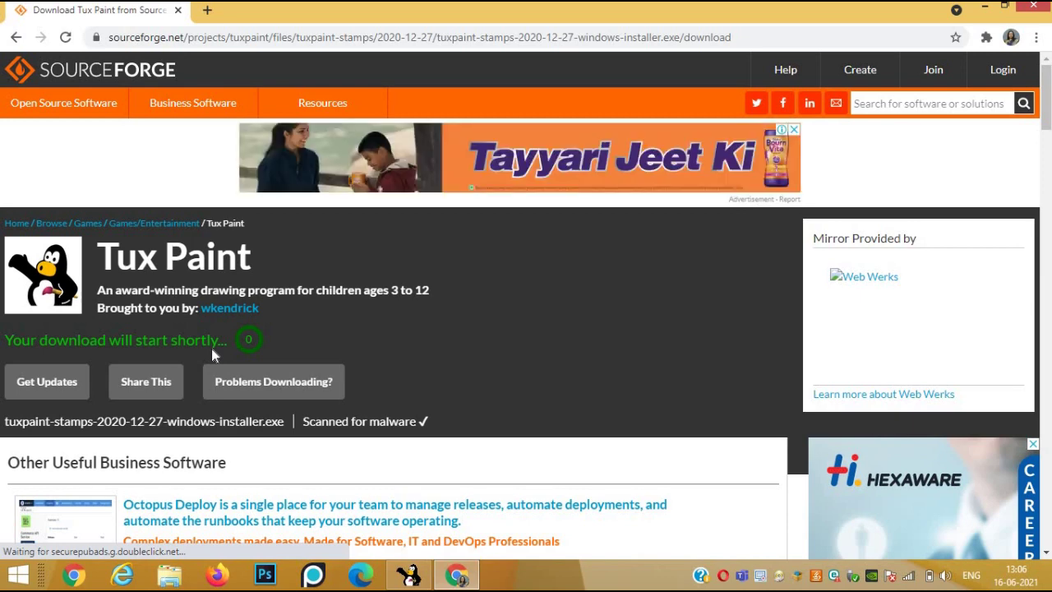
{"action": "scroll", "coordinate": [211, 350], "scroll_direction": "down", "scroll_amount": 1}
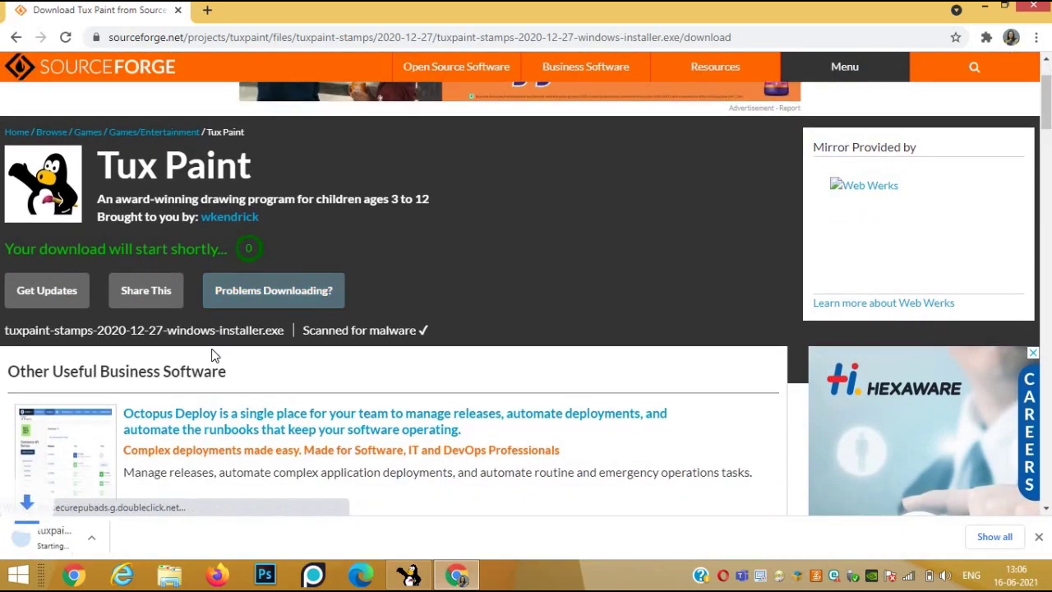
{"action": "scroll", "coordinate": [211, 353], "scroll_direction": "up", "scroll_amount": 1}
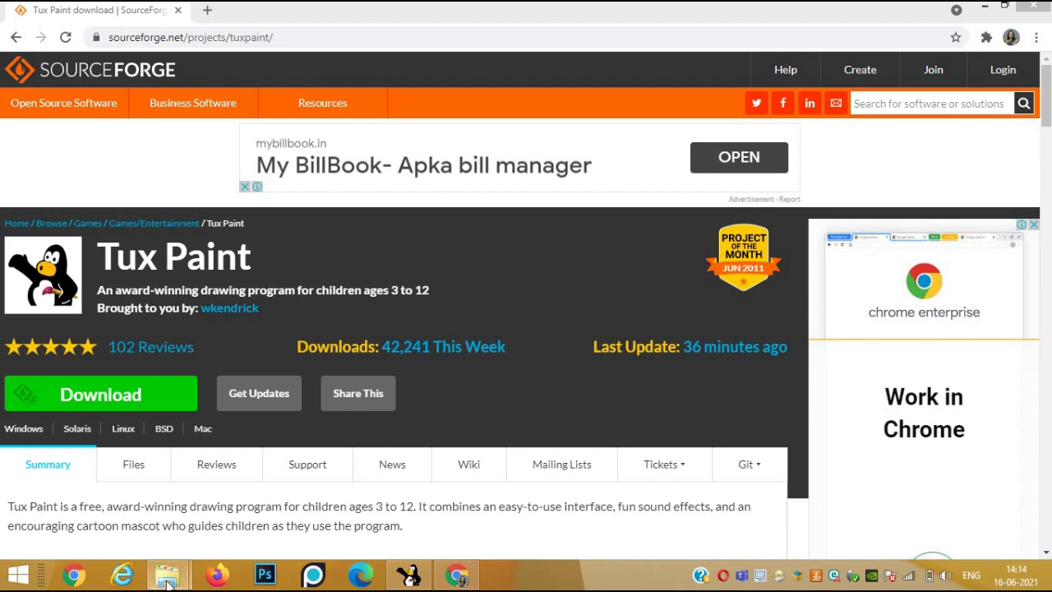
Launch tuxpaint-stamps-2020-12-27-windows-installer from the Assignment folder, using English (British) as the setup language.
{"action": "mouse_move", "coordinate": [175, 582]}
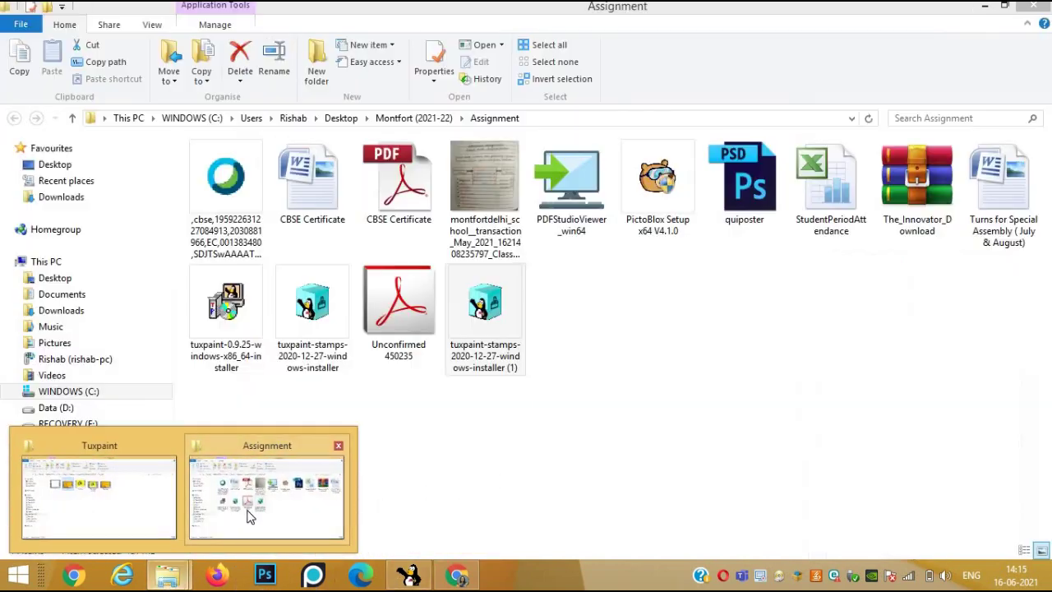
{"action": "left_click", "coordinate": [247, 512]}
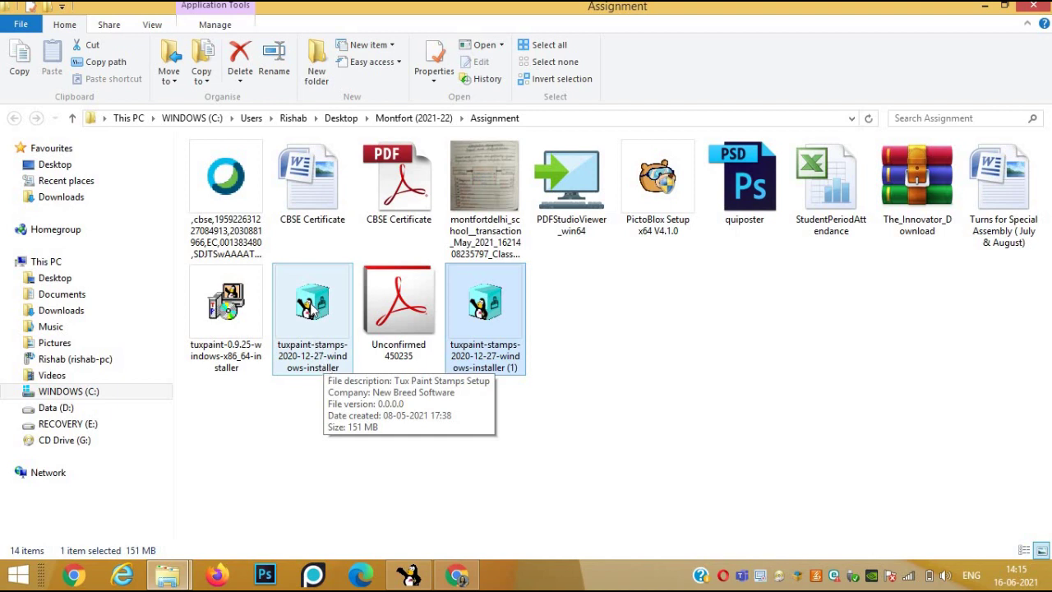
{"action": "double_click", "coordinate": [312, 306]}
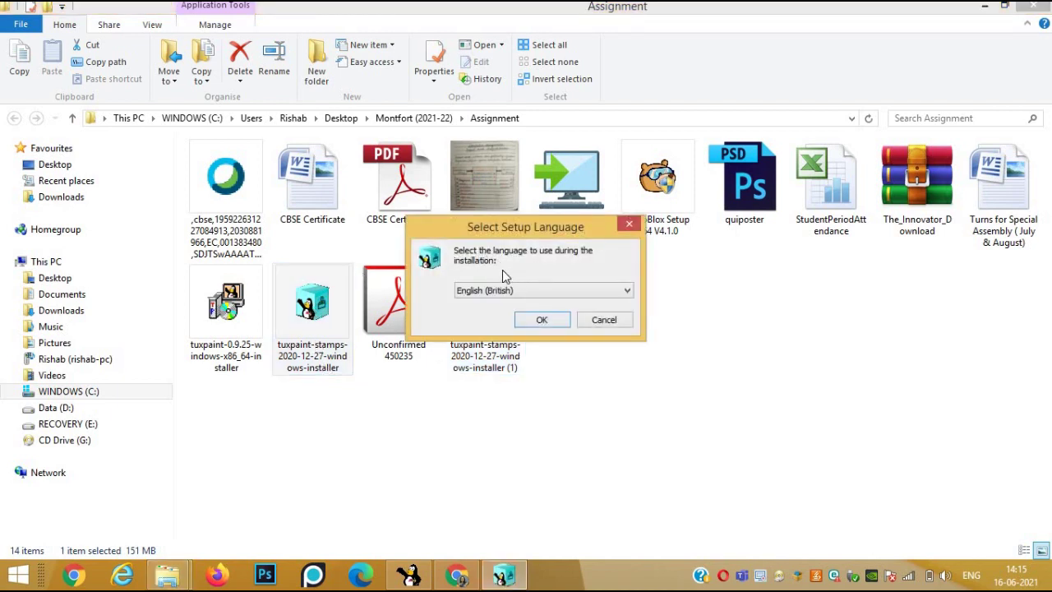
{"action": "left_click", "coordinate": [542, 320]}
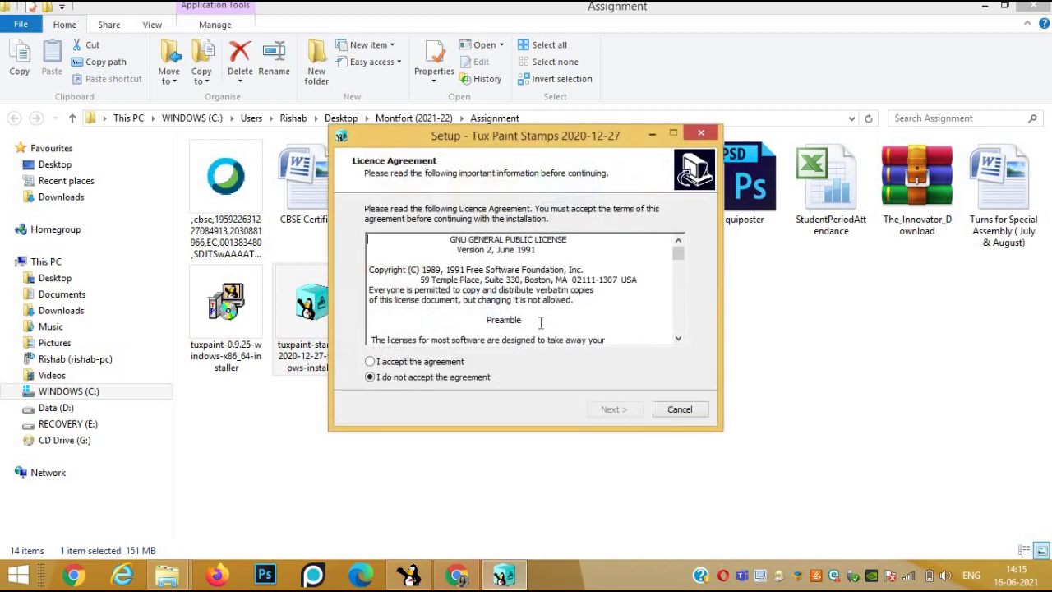
Accept the licence agreement and set the stamps to install for All Users in C:\Program Files (x86)\TuxPaint.
{"action": "left_click", "coordinate": [435, 366]}
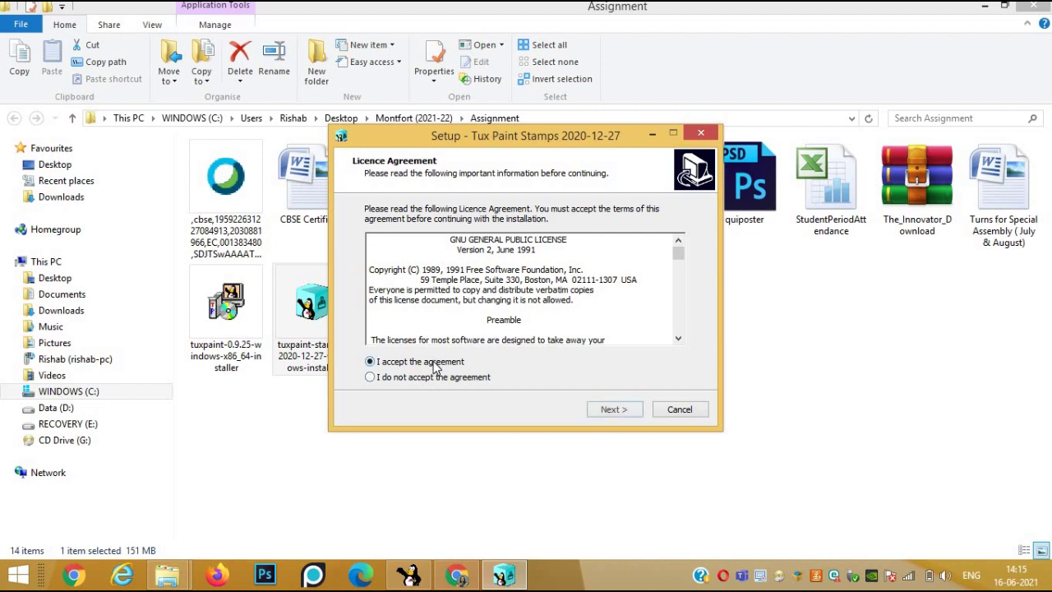
{"action": "left_click", "coordinate": [627, 413]}
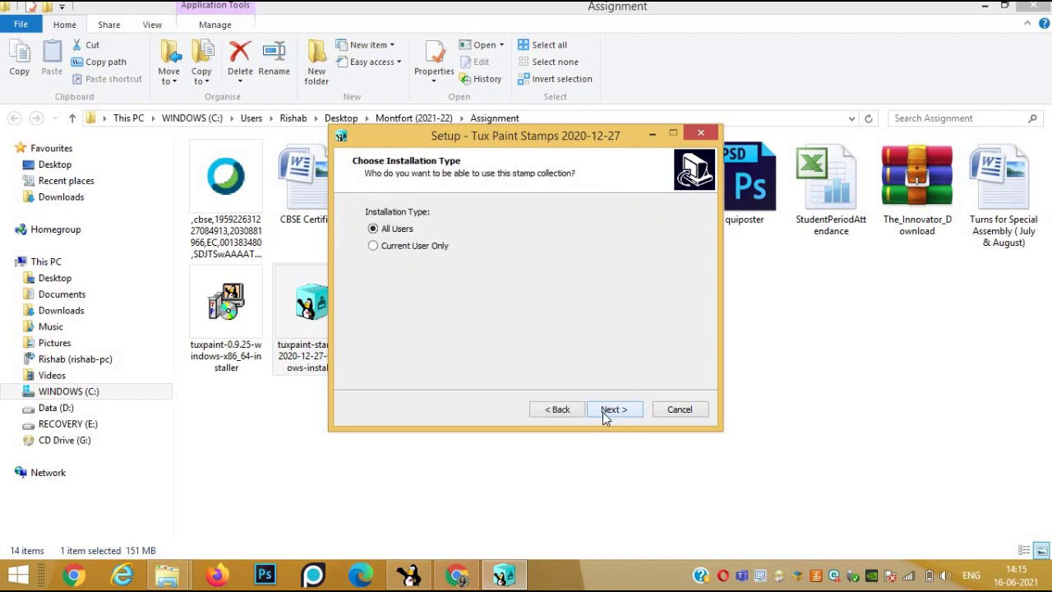
{"action": "left_click", "coordinate": [604, 411]}
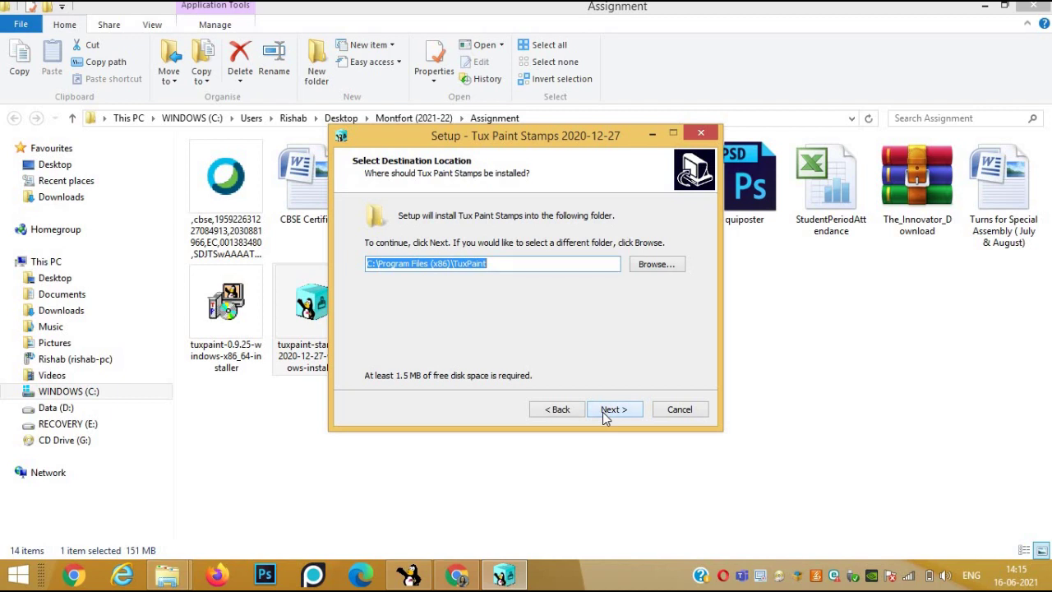
{"action": "left_click", "coordinate": [606, 415]}
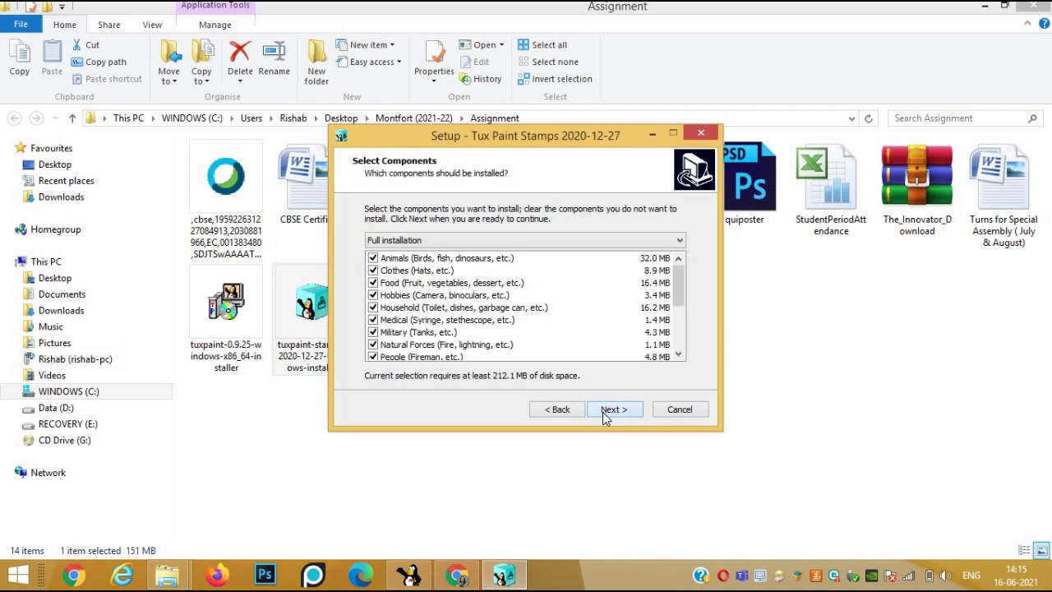
Run the full installation of Tux Paint Stamps with the Tux Paint Start Menu folder and finish the setup wizard.
{"action": "left_click", "coordinate": [606, 415]}
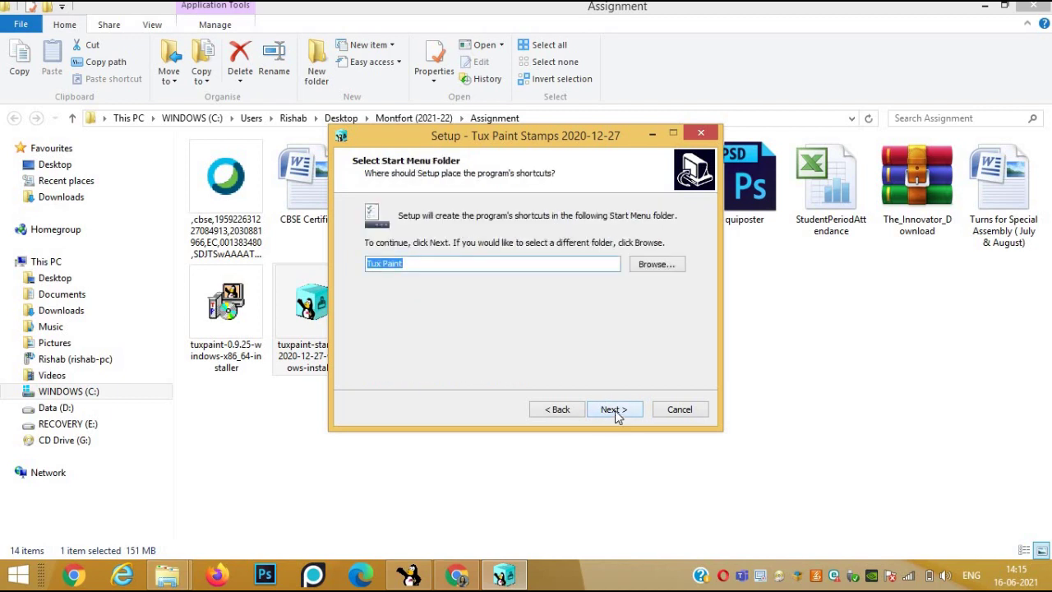
{"action": "left_click", "coordinate": [618, 415]}
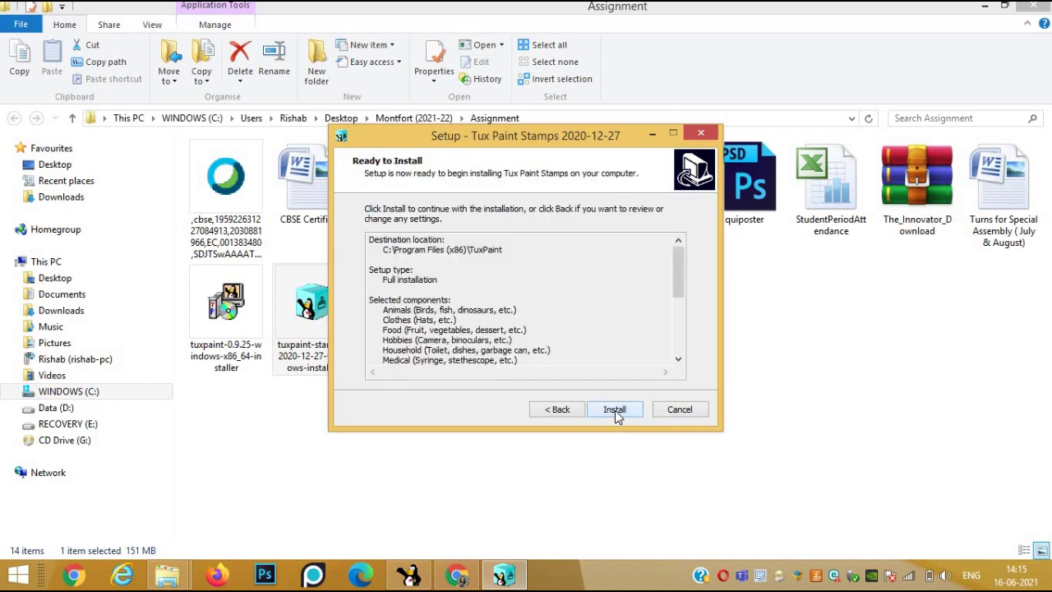
{"action": "left_click", "coordinate": [615, 410]}
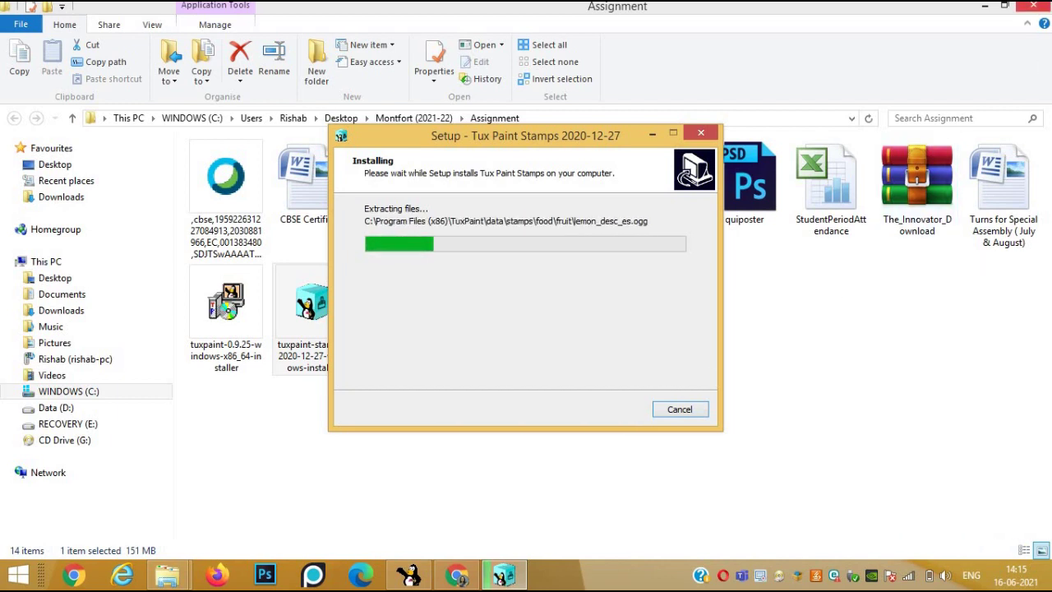
{"action": "mouse_move", "coordinate": [1043, 6]}
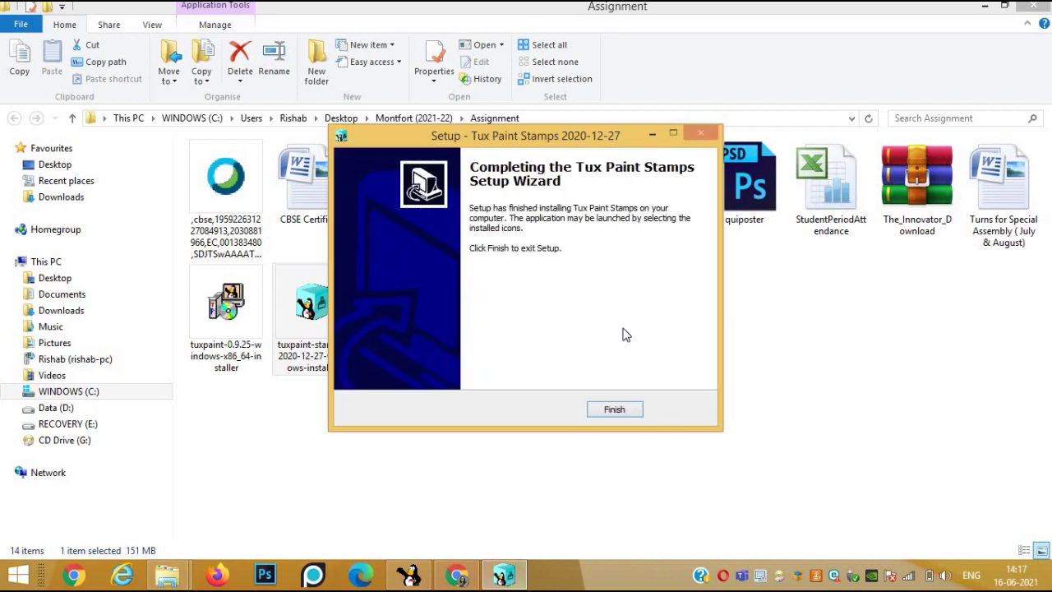
{"action": "left_click", "coordinate": [615, 411]}
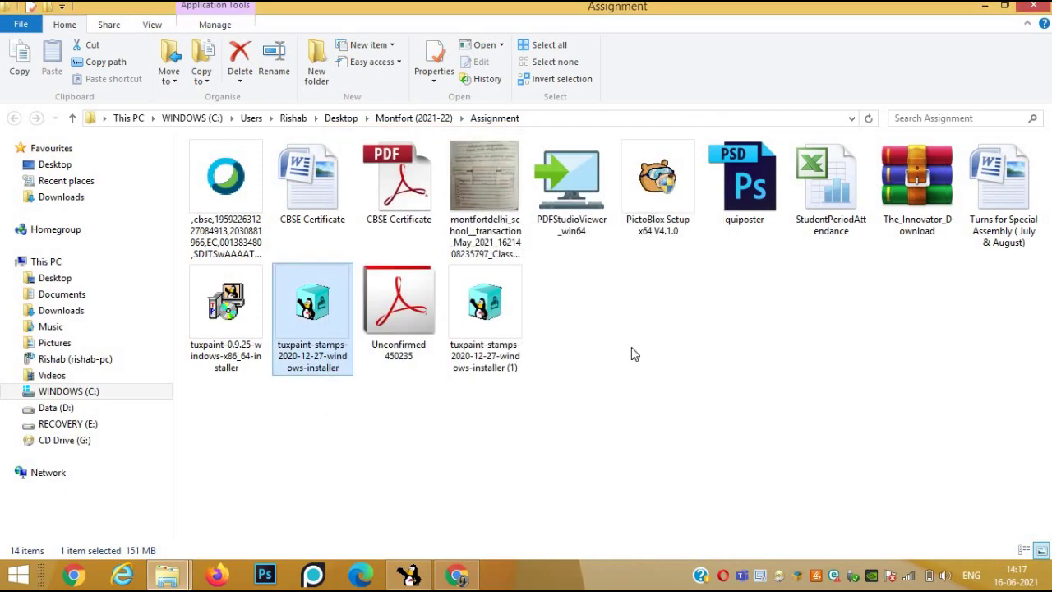
Close the Assignment folder and the browser, and launch Tux Paint from the desktop.
{"action": "left_click", "coordinate": [1033, 8]}
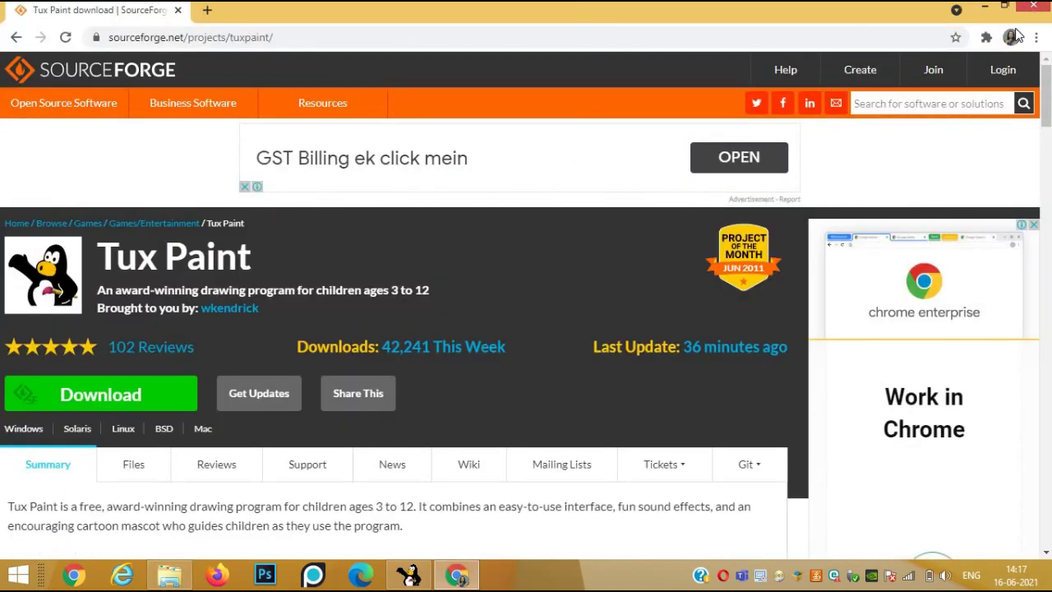
{"action": "left_click", "coordinate": [1034, 8]}
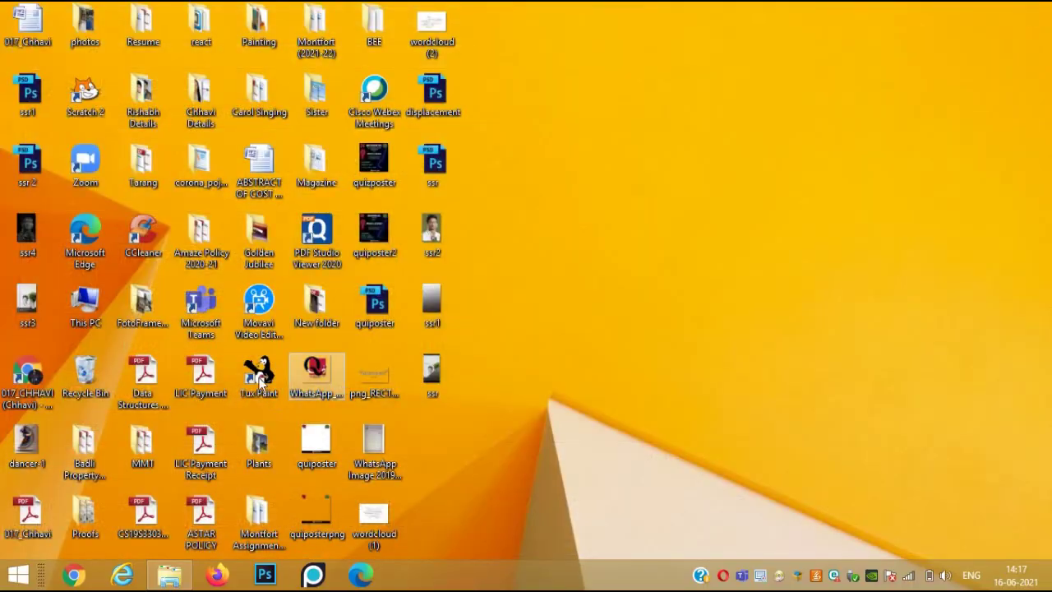
{"action": "double_click", "coordinate": [259, 378]}
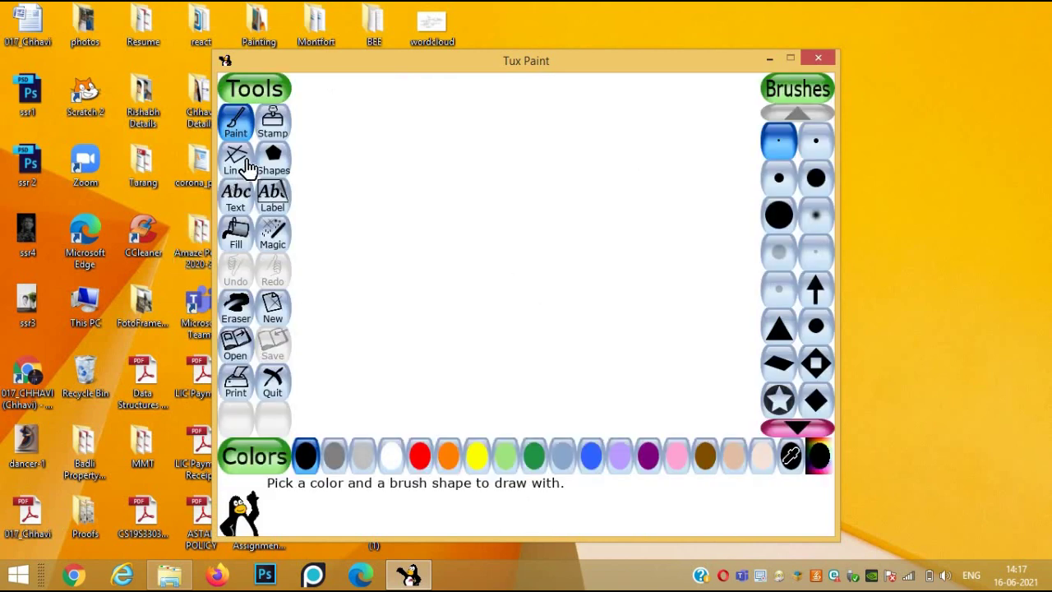
Switch to the Stamp tool and look through the animal stamps.
{"action": "left_click", "coordinate": [272, 128]}
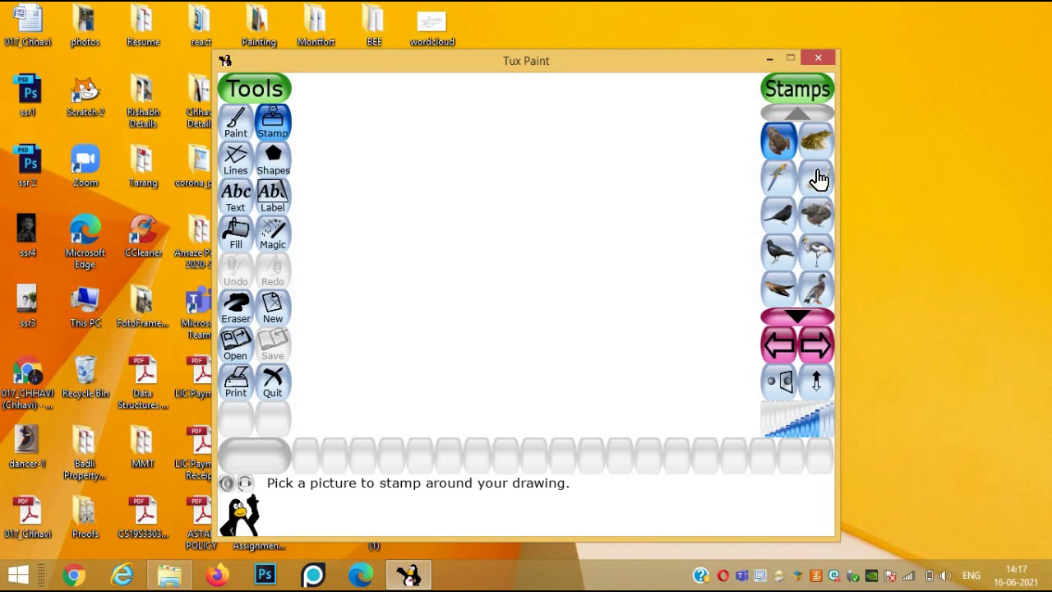
{"action": "scroll", "coordinate": [818, 179], "scroll_direction": "down", "scroll_amount": 3}
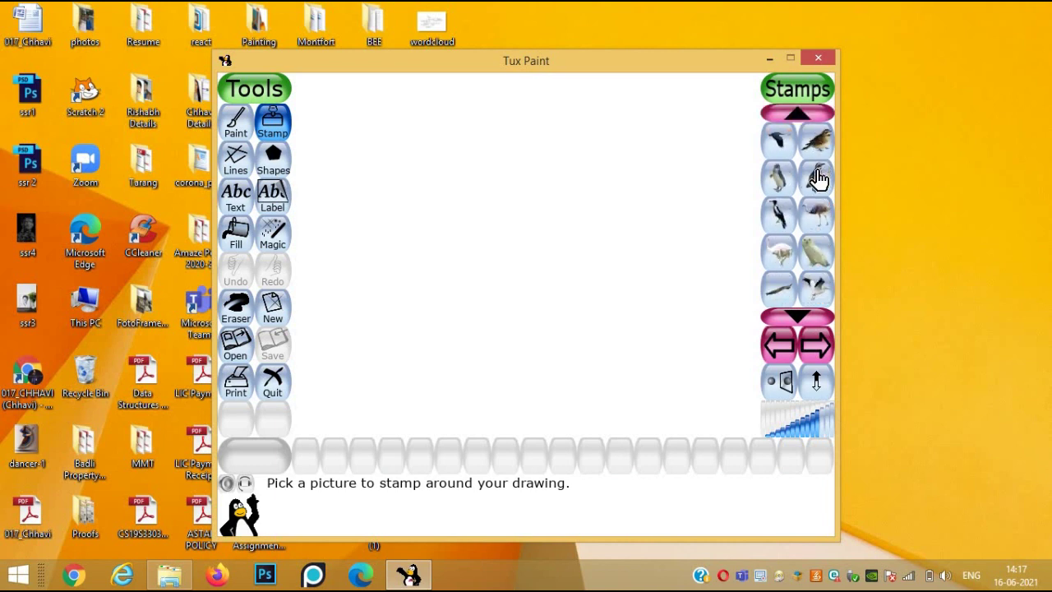
{"action": "scroll", "coordinate": [818, 179], "scroll_direction": "down", "scroll_amount": 5}
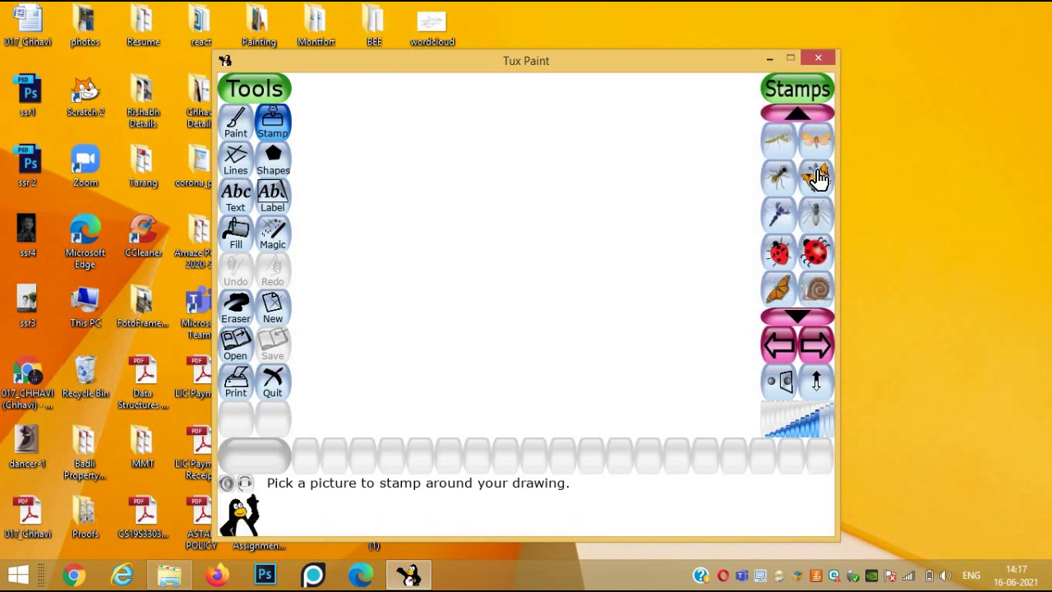
{"action": "scroll", "coordinate": [819, 179], "scroll_direction": "down", "scroll_amount": 3}
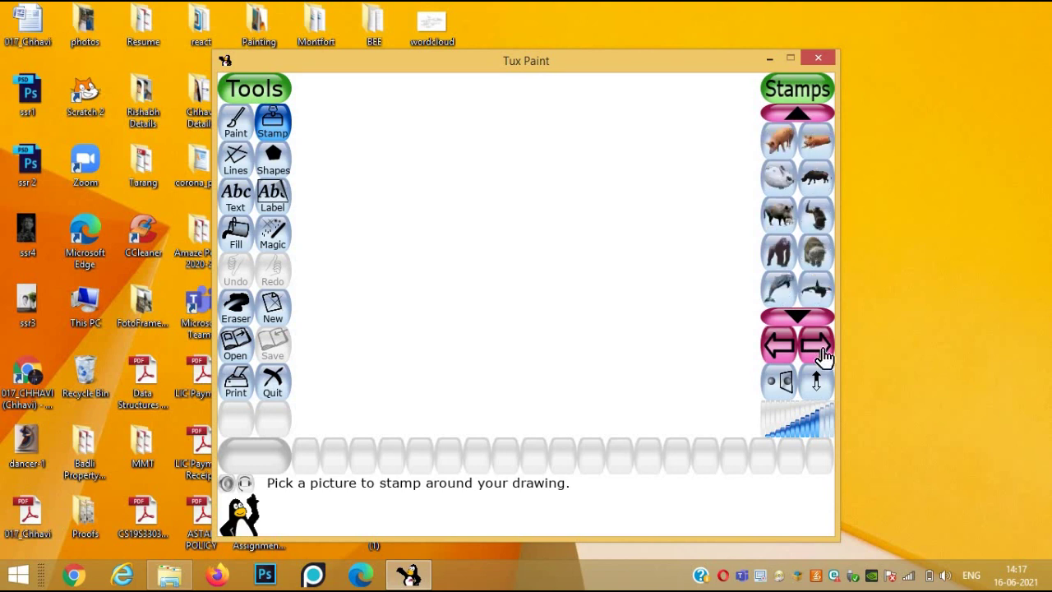
Look through the other stamp collections, including the vehicle, town, sports and space stamps.
{"action": "left_click", "coordinate": [771, 353]}
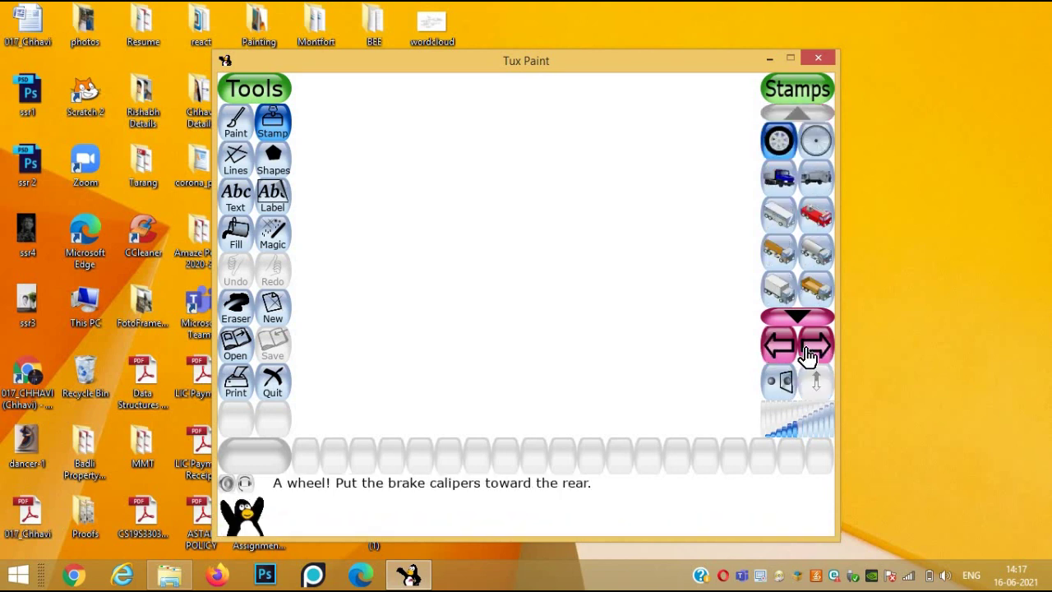
{"action": "left_click", "coordinate": [810, 352]}
{"action": "left_click", "coordinate": [778, 354]}
{"action": "left_click", "coordinate": [778, 353]}
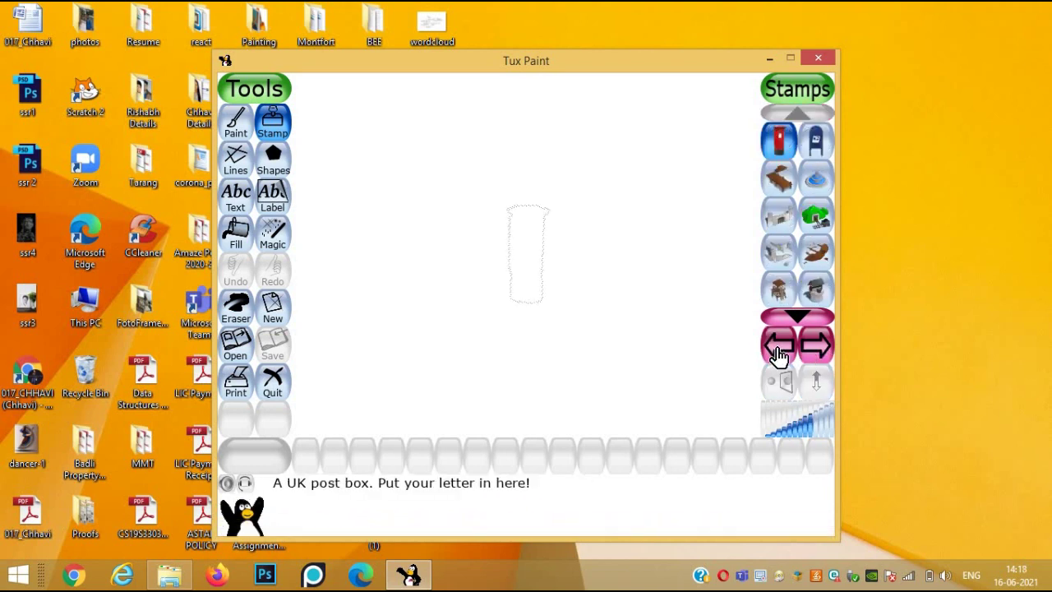
{"action": "left_click", "coordinate": [778, 354]}
{"action": "left_click", "coordinate": [778, 354]}
{"action": "left_click", "coordinate": [779, 353]}
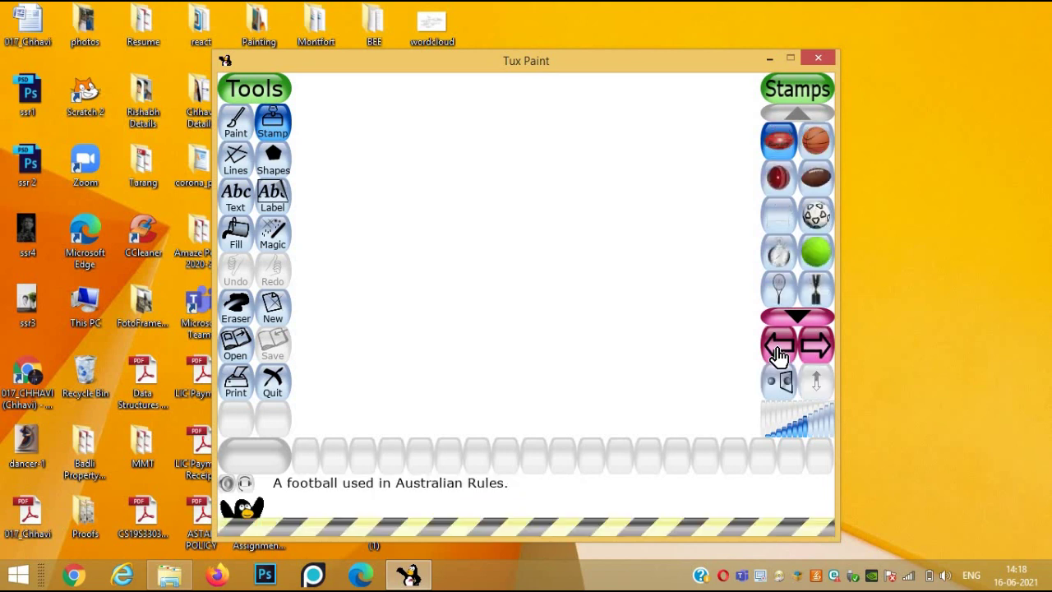
{"action": "scroll", "coordinate": [768, 231], "scroll_direction": "down", "scroll_amount": 5}
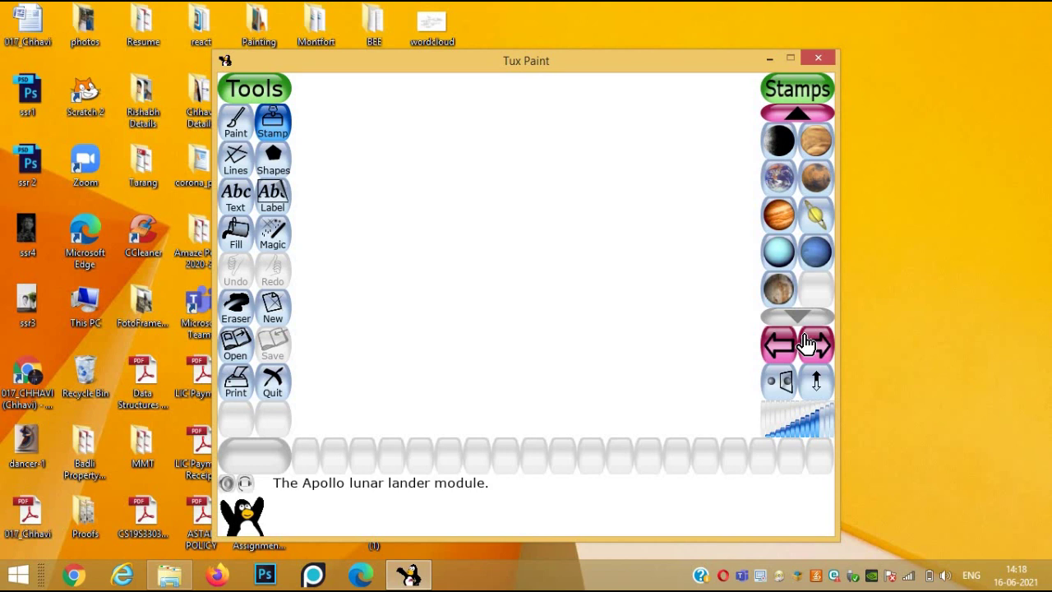
{"action": "left_click", "coordinate": [808, 343]}
{"action": "left_click", "coordinate": [808, 343]}
{"action": "left_click", "coordinate": [808, 344]}
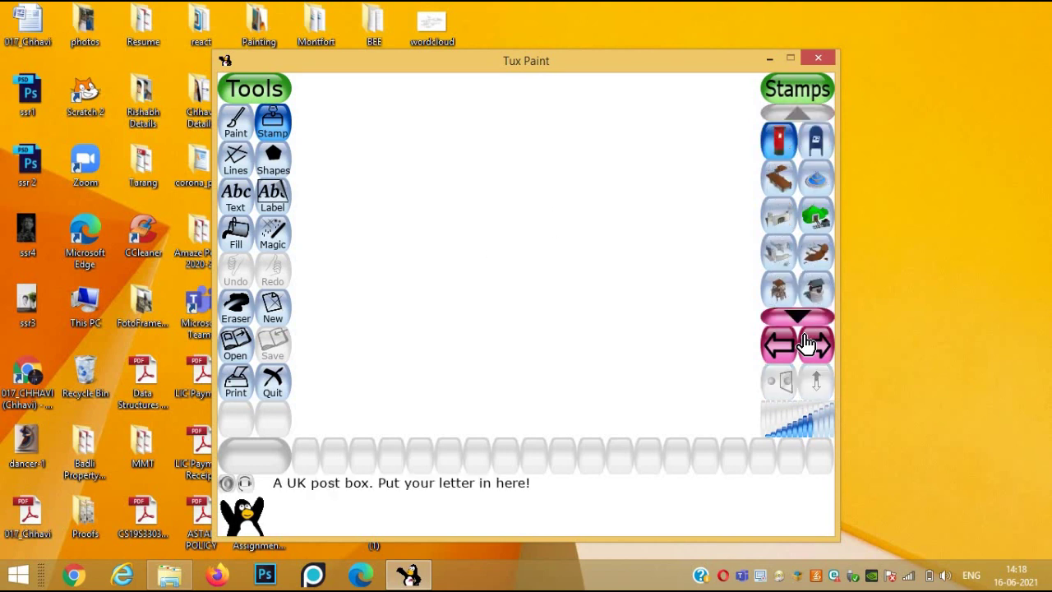
{"action": "left_click", "coordinate": [808, 344]}
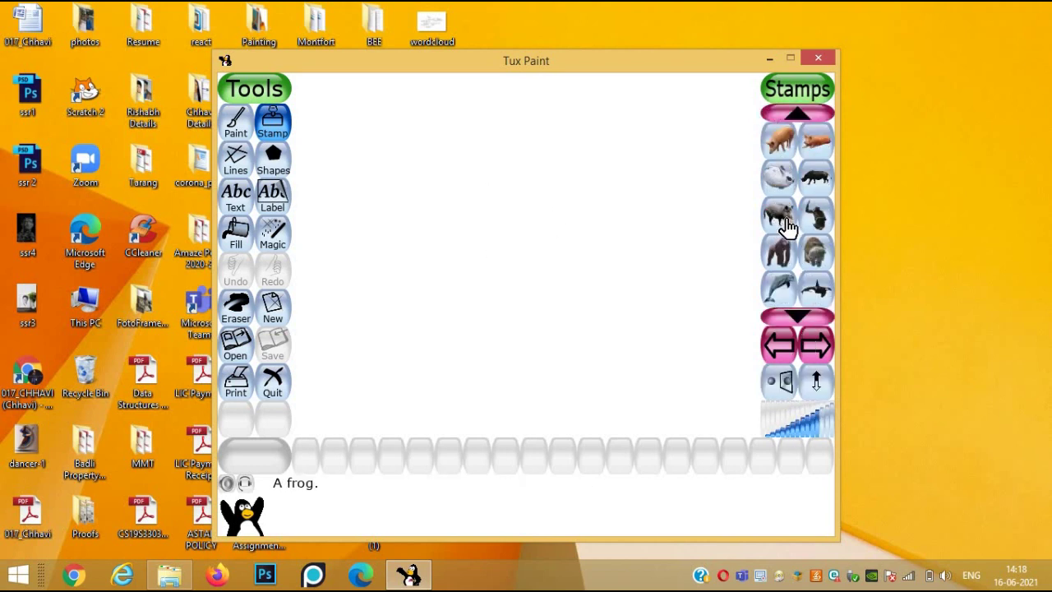
Choose the birthday cake from the food stamps and stamp it near the middle of the canvas.
{"action": "left_click", "coordinate": [815, 359]}
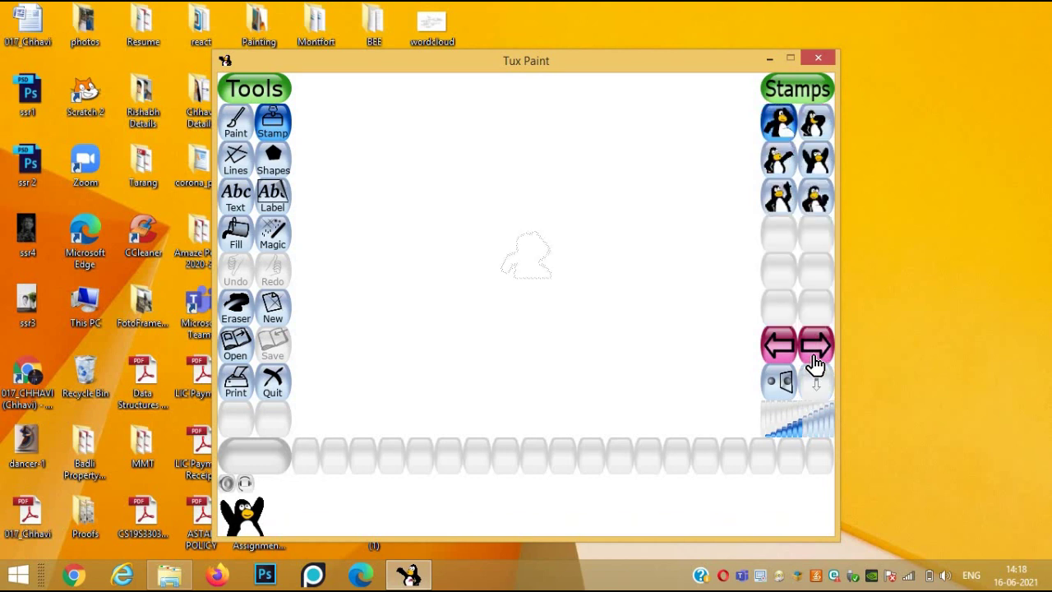
{"action": "left_click", "coordinate": [814, 355]}
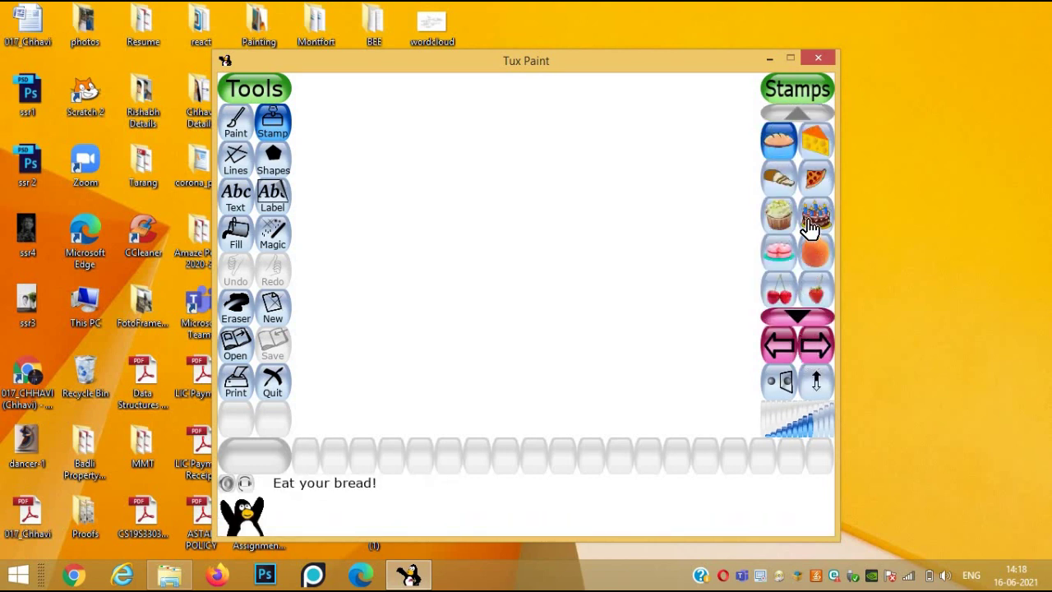
{"action": "left_click", "coordinate": [812, 218]}
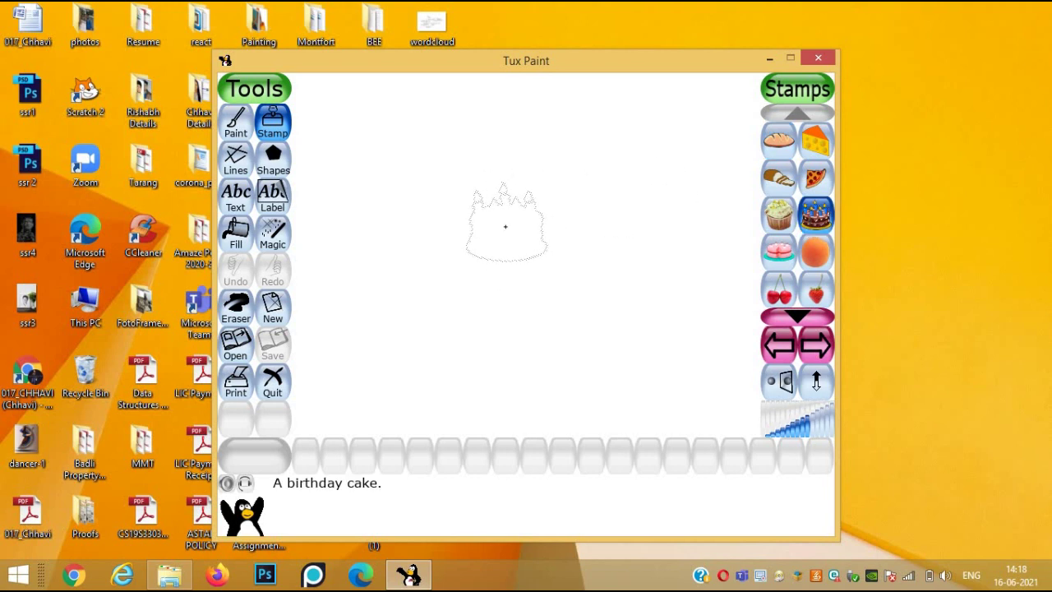
{"action": "left_click", "coordinate": [503, 225]}
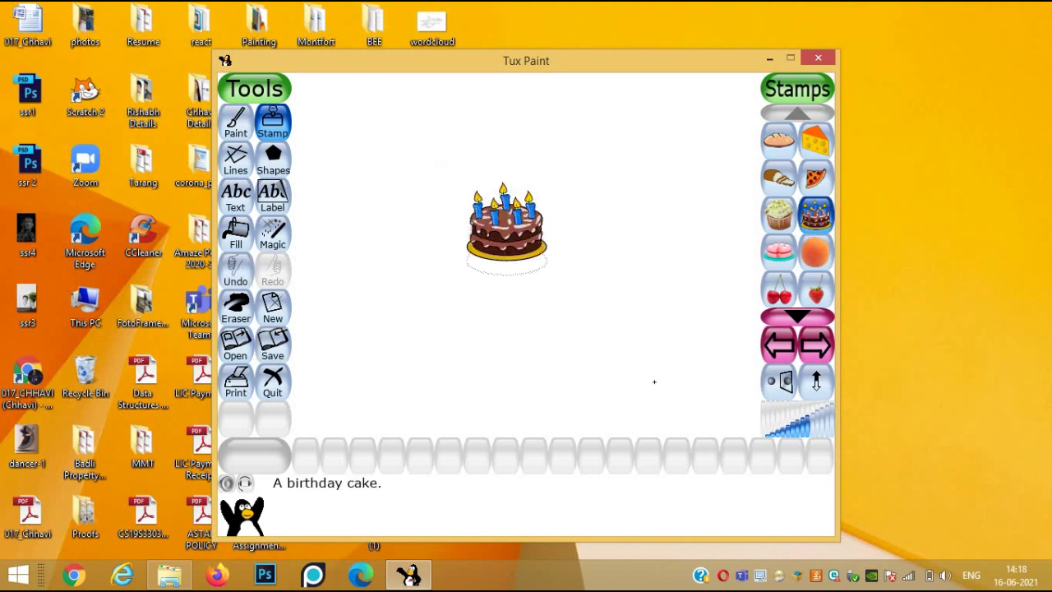
Stamp a much larger birthday cake at the lower right of the canvas and a tiny one at the upper left.
{"action": "left_click", "coordinate": [816, 431]}
{"action": "left_click", "coordinate": [824, 429]}
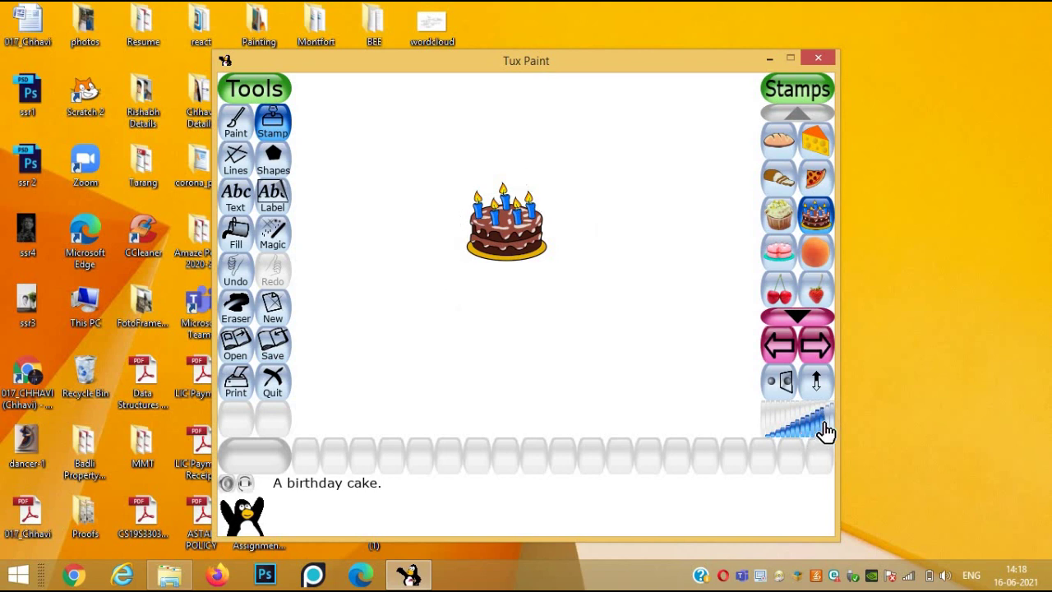
{"action": "left_click", "coordinate": [638, 327]}
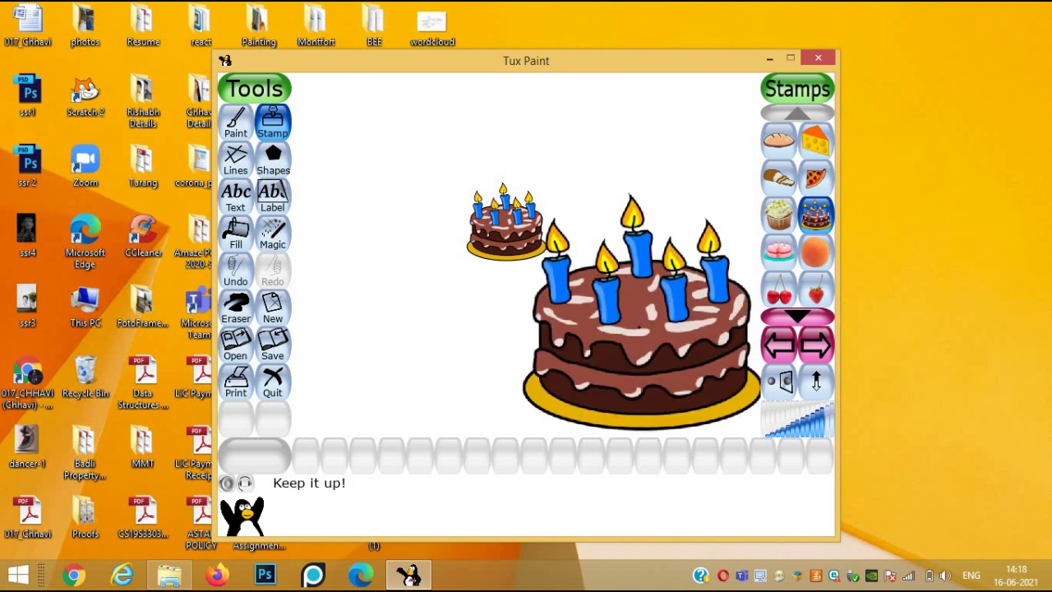
{"action": "left_click", "coordinate": [783, 434]}
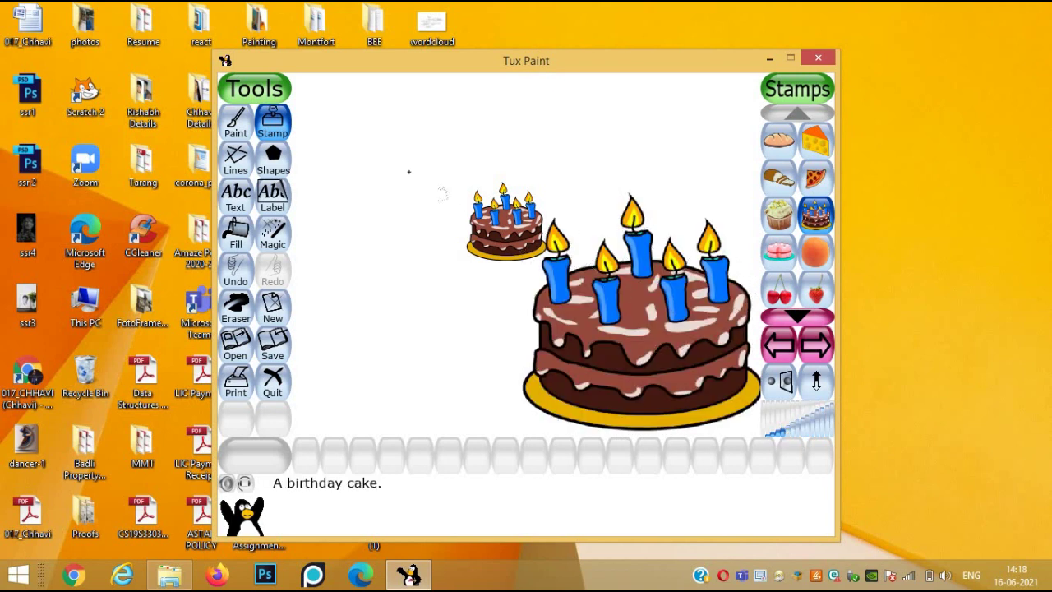
{"action": "left_click", "coordinate": [365, 170]}
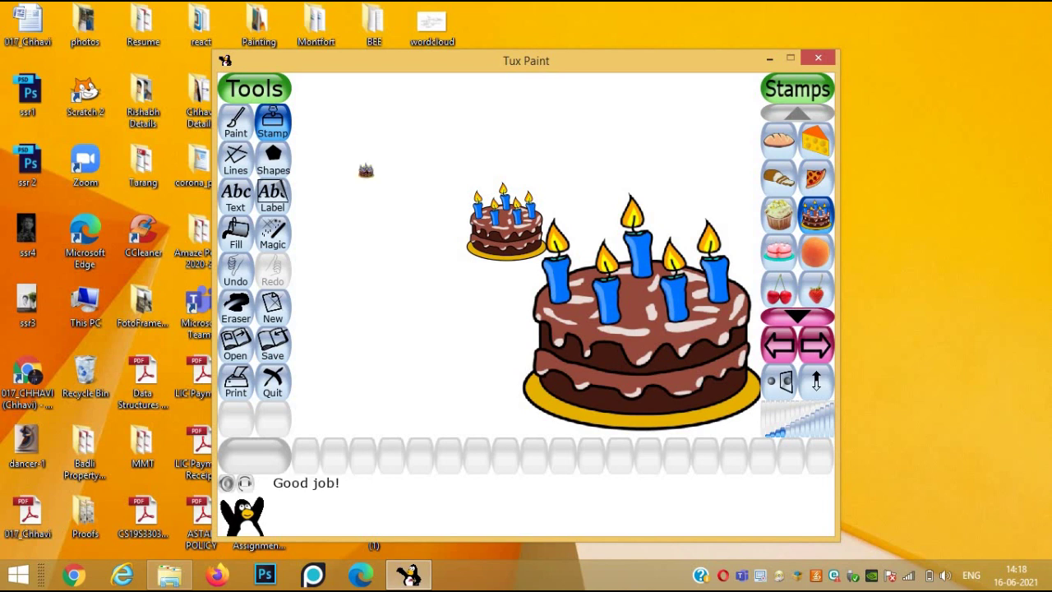
Move on from the food stamps to another stamp collection.
{"action": "left_click", "coordinate": [816, 345]}
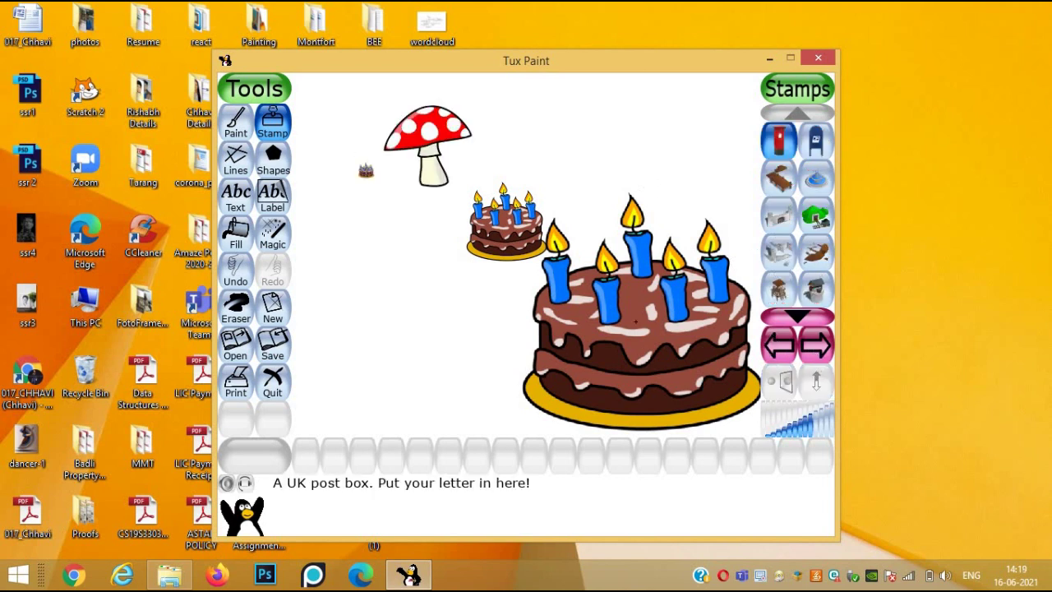